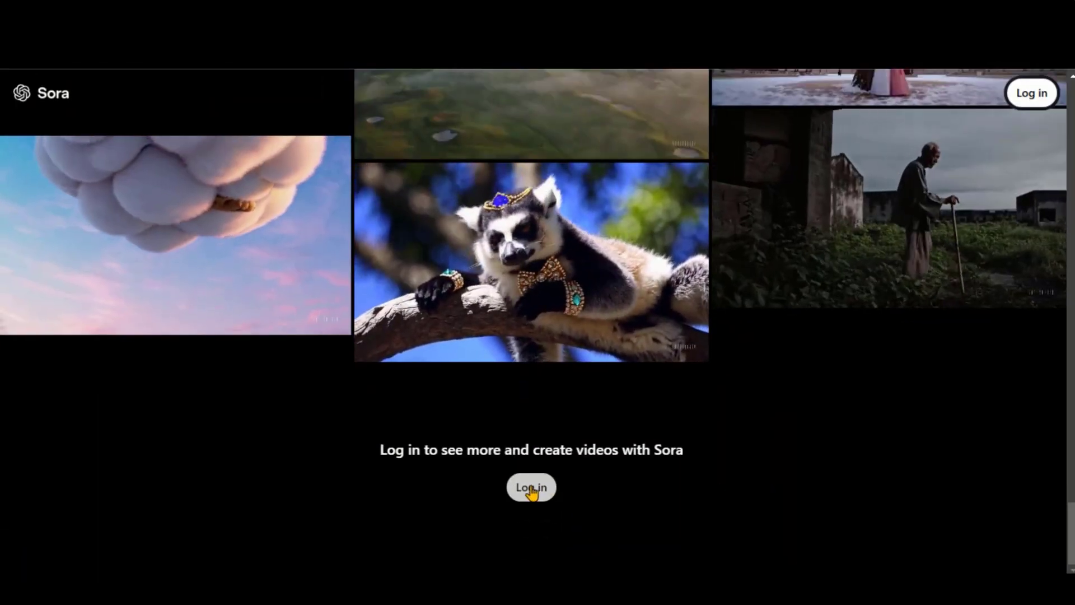
Sign in to Sora with the existing account
left_click(531, 492)
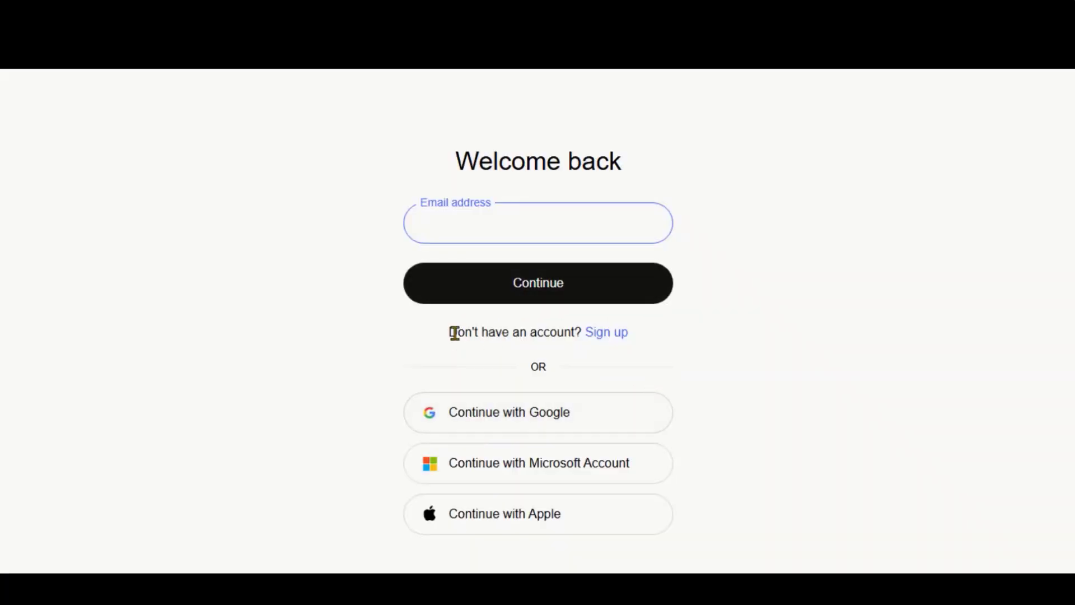
left_click(656, 339)
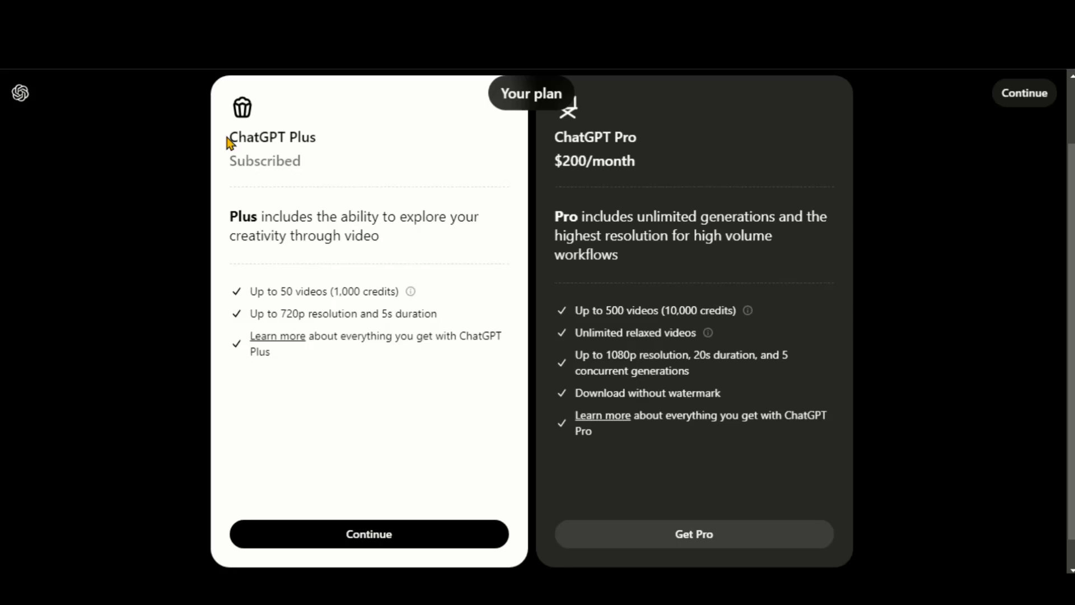
Review the subscribed Plus plan (720p, 5s) against Pro's watermark-free downloads and continue on Plus
left_click_drag(226, 136, 332, 143)
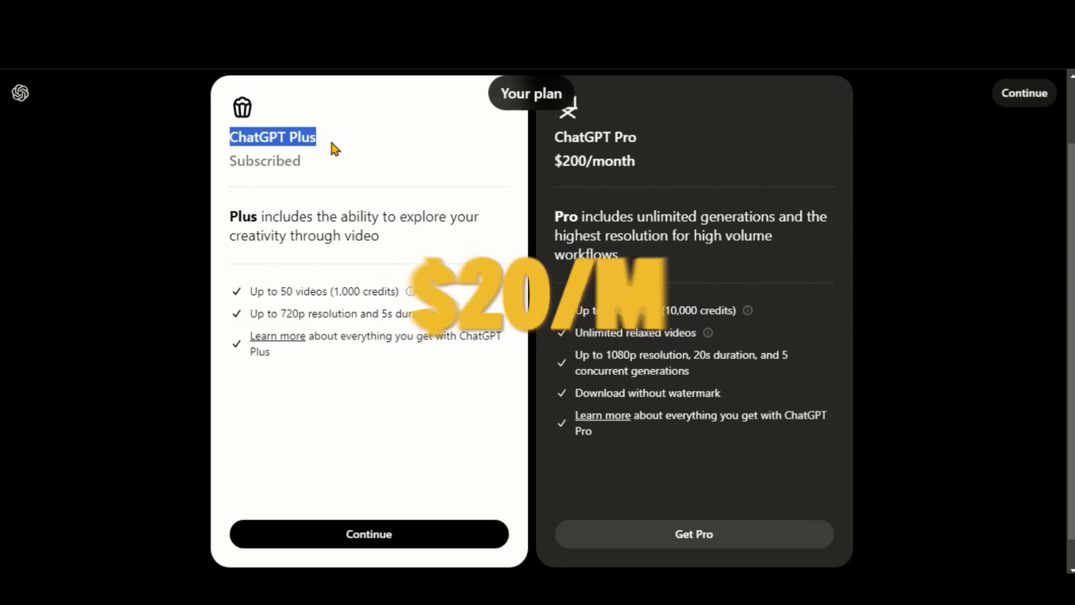
left_click(303, 154)
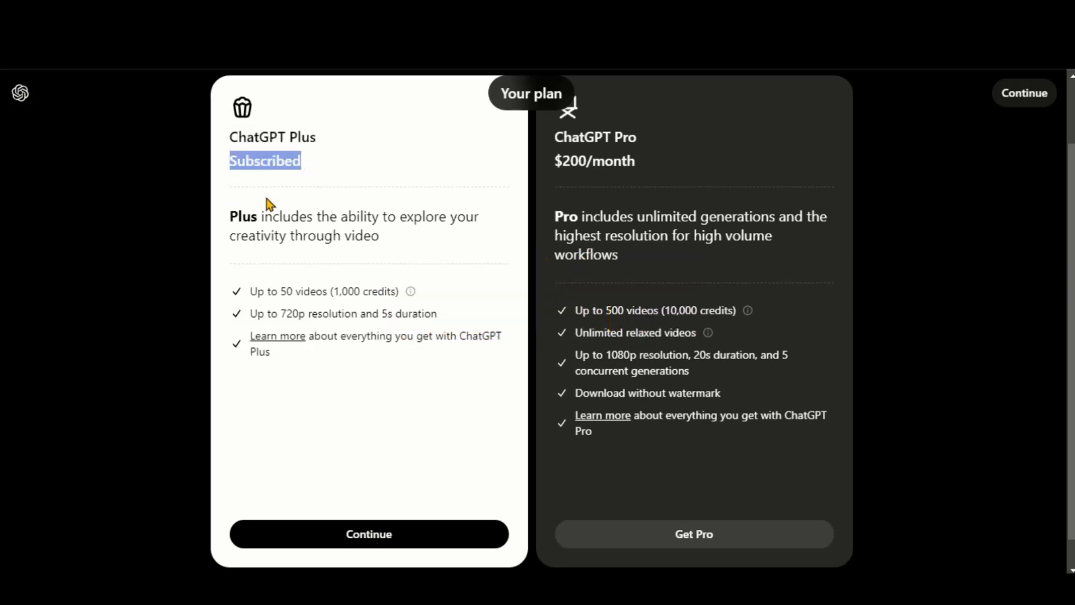
left_click_drag(304, 164, 236, 215)
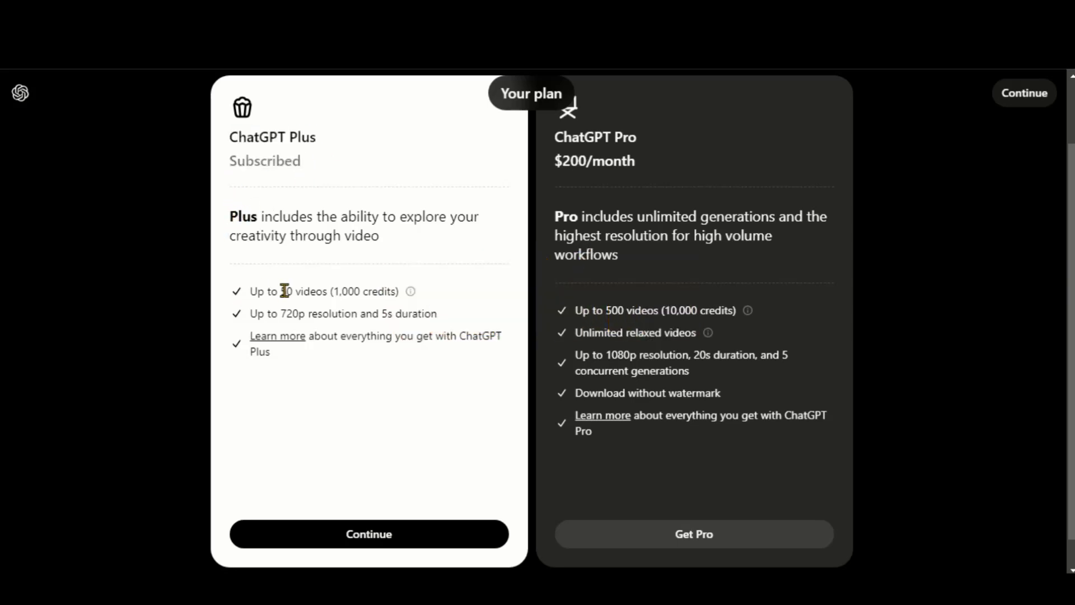
mouse_move(409, 292)
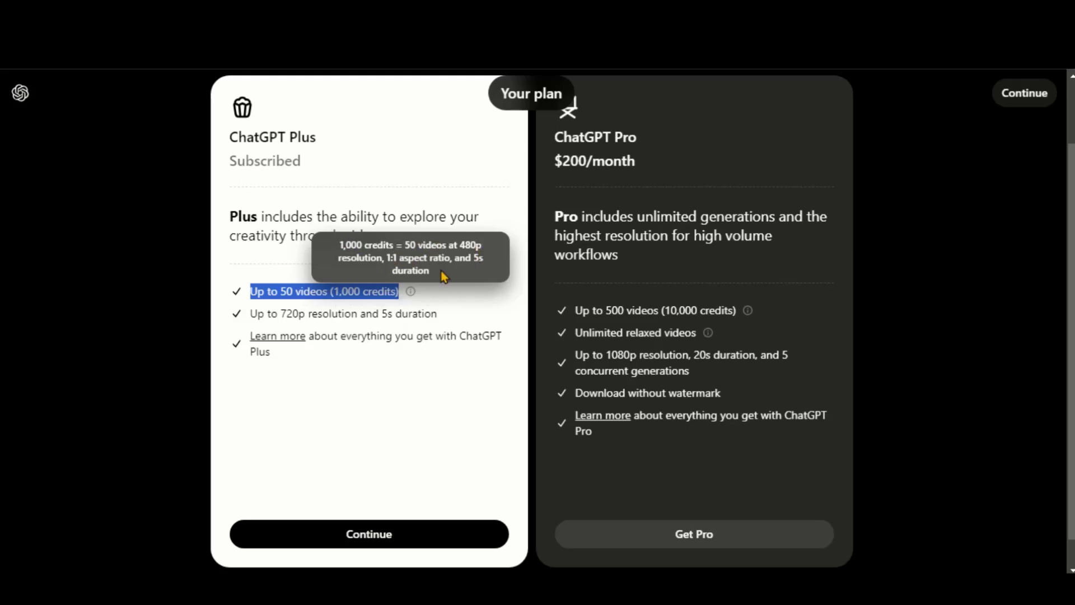
triple_click(426, 311)
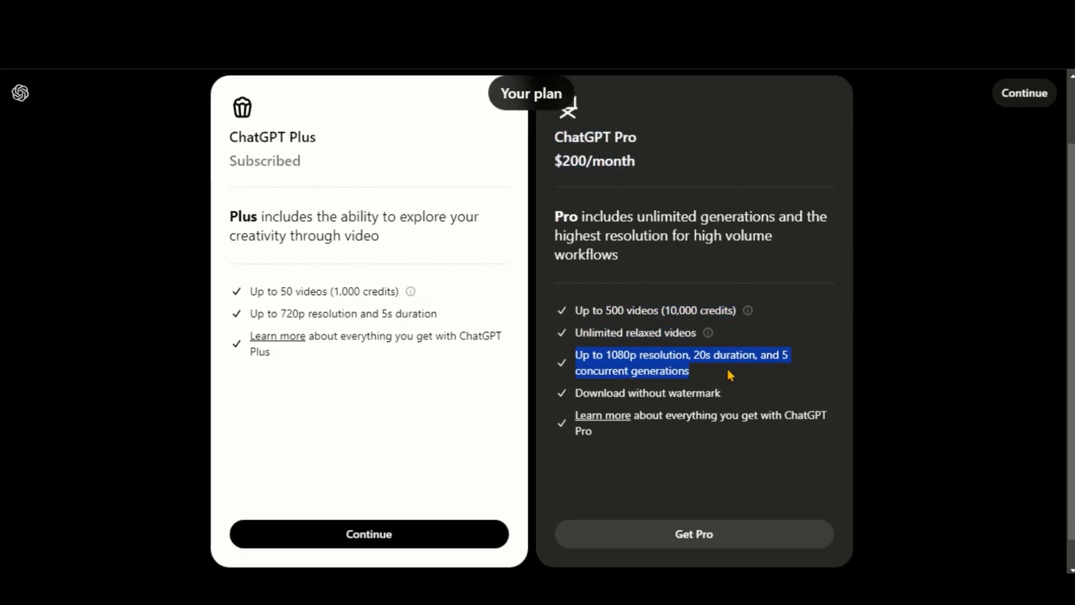
triple_click(721, 393)
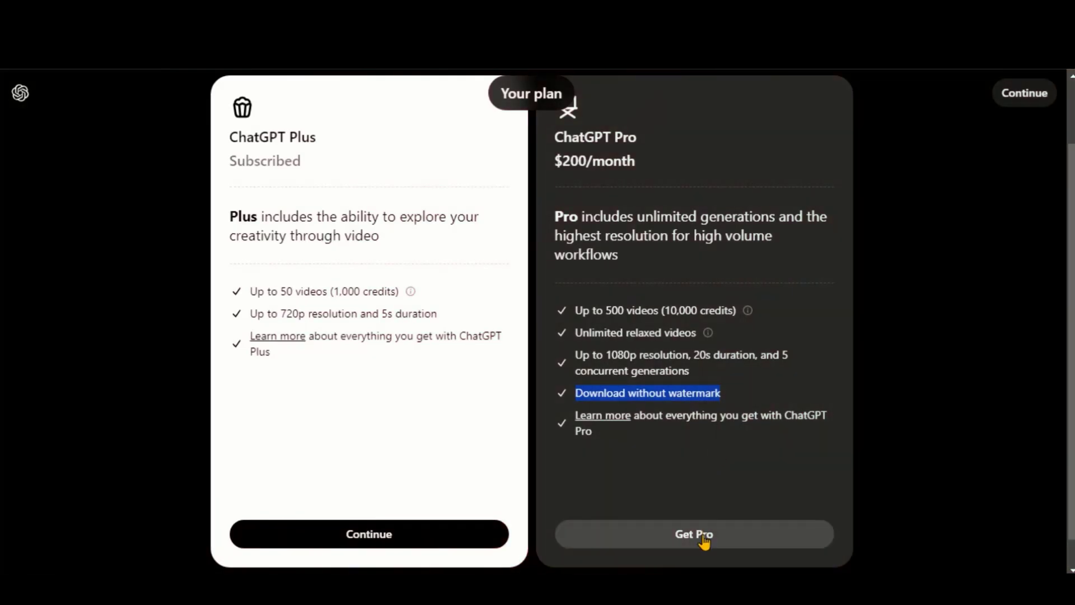
left_click(389, 536)
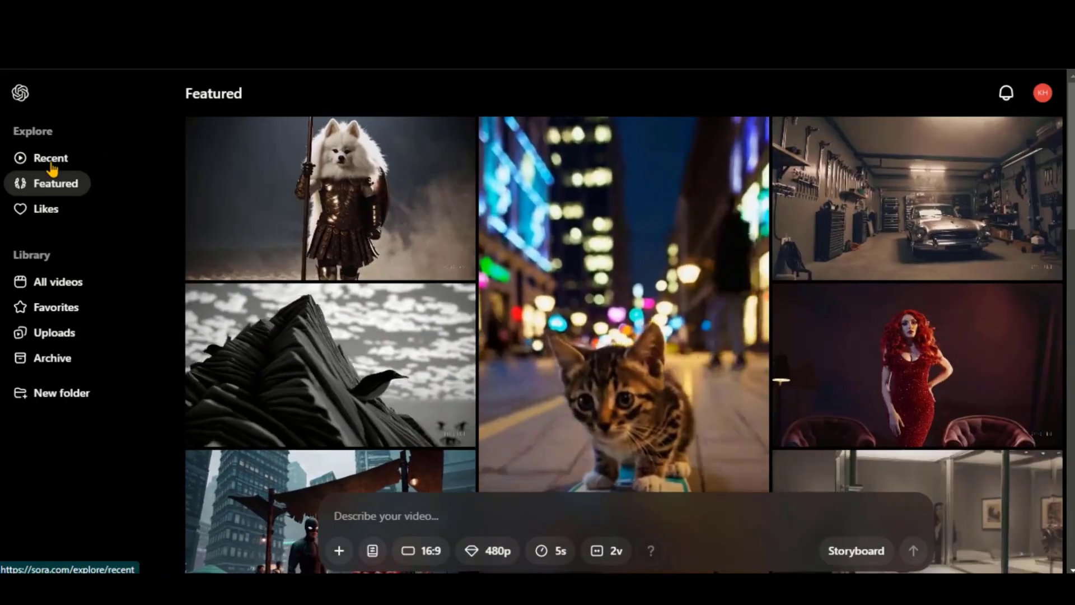
Browse the Recent feed, Likes and All videos library from the sidebar
left_click(51, 165)
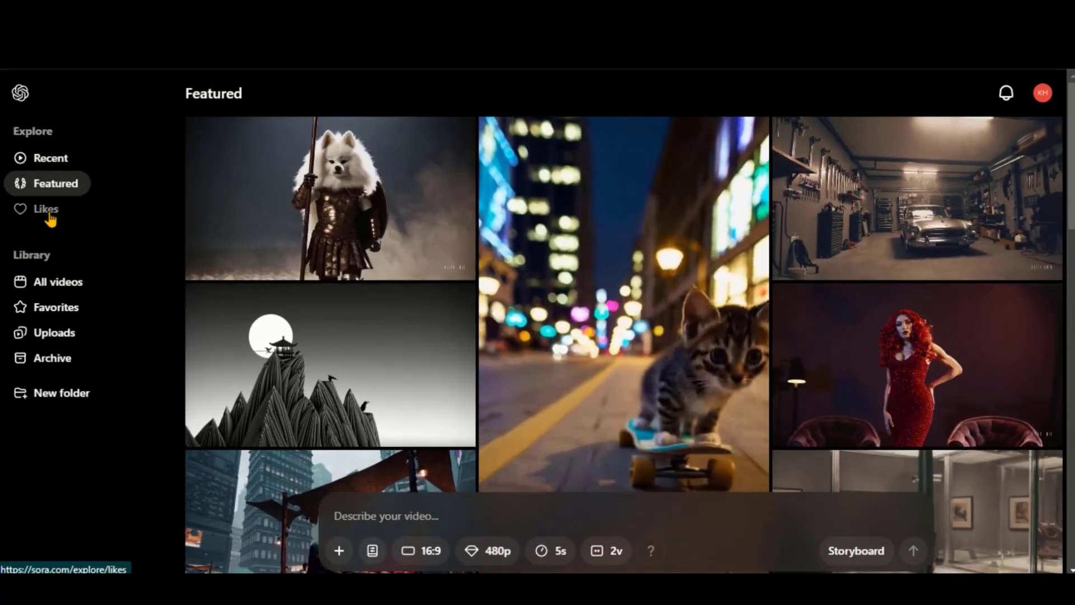
left_click(48, 212)
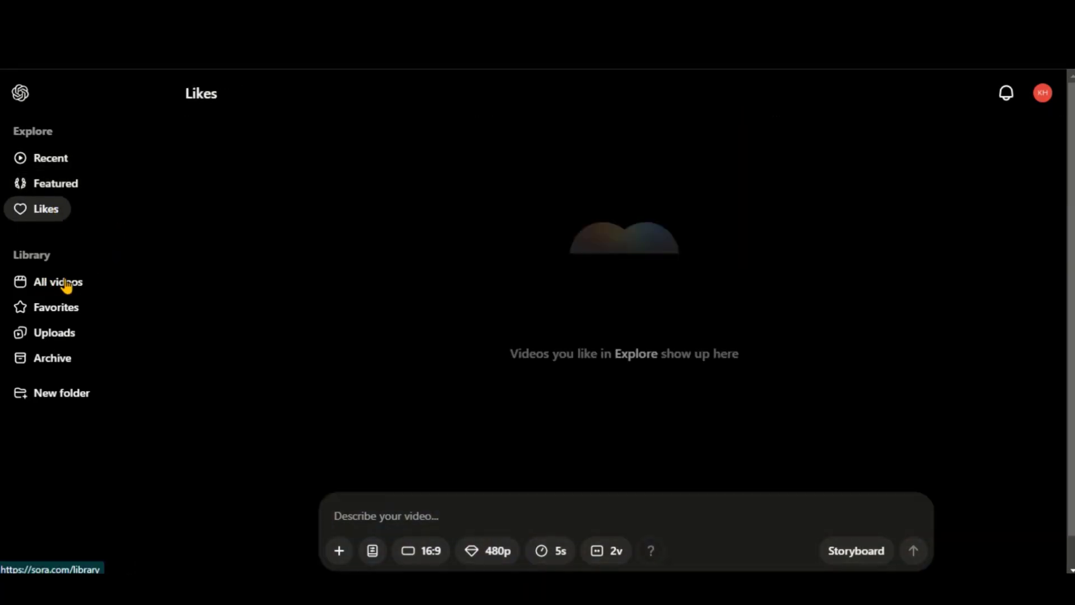
left_click(66, 286)
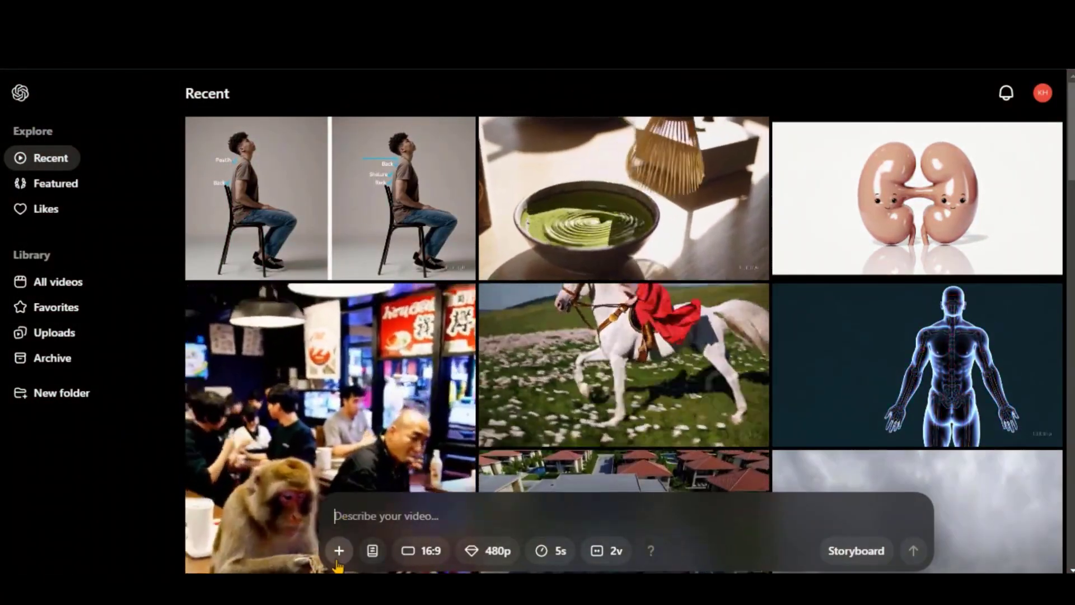
Check the media attachment options and bring up the style presets list, keeping None
left_click(339, 550)
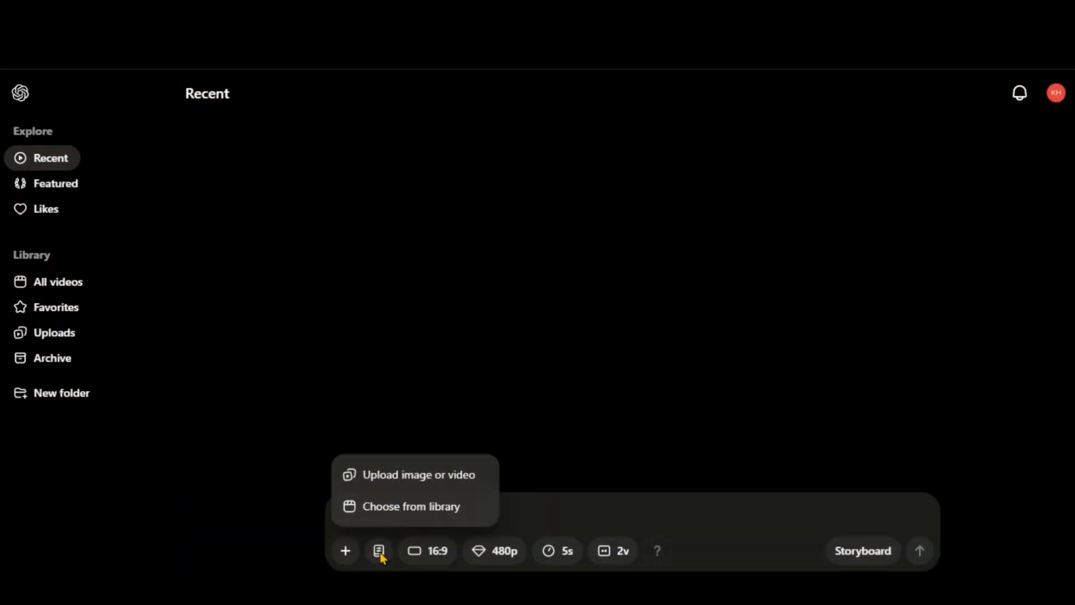
left_click(380, 557)
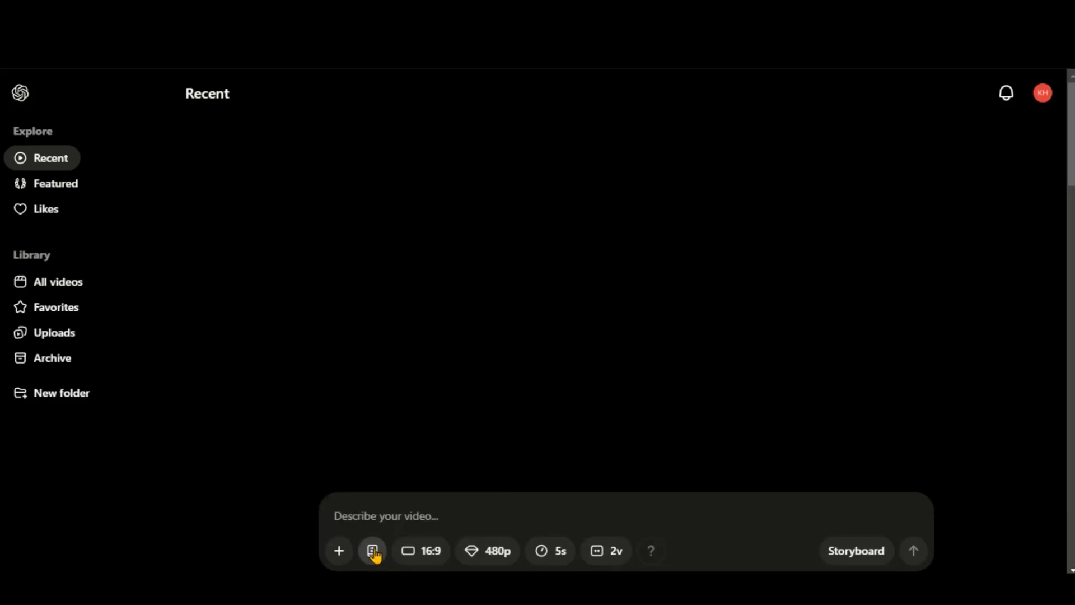
left_click(373, 551)
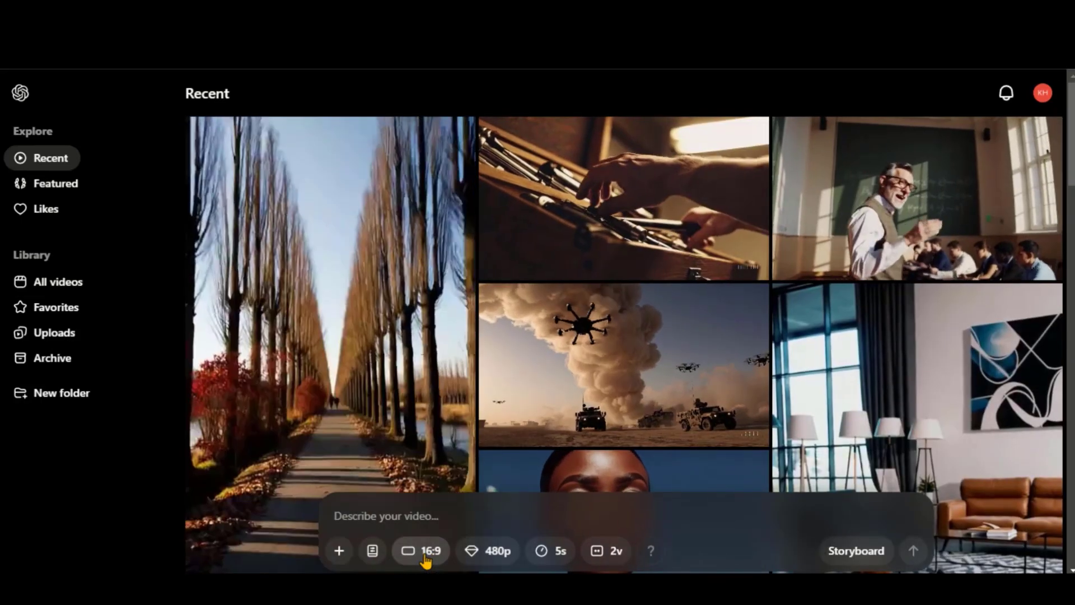
Review aspect ratio, keep 480p resolution and a 5-second duration
left_click(425, 555)
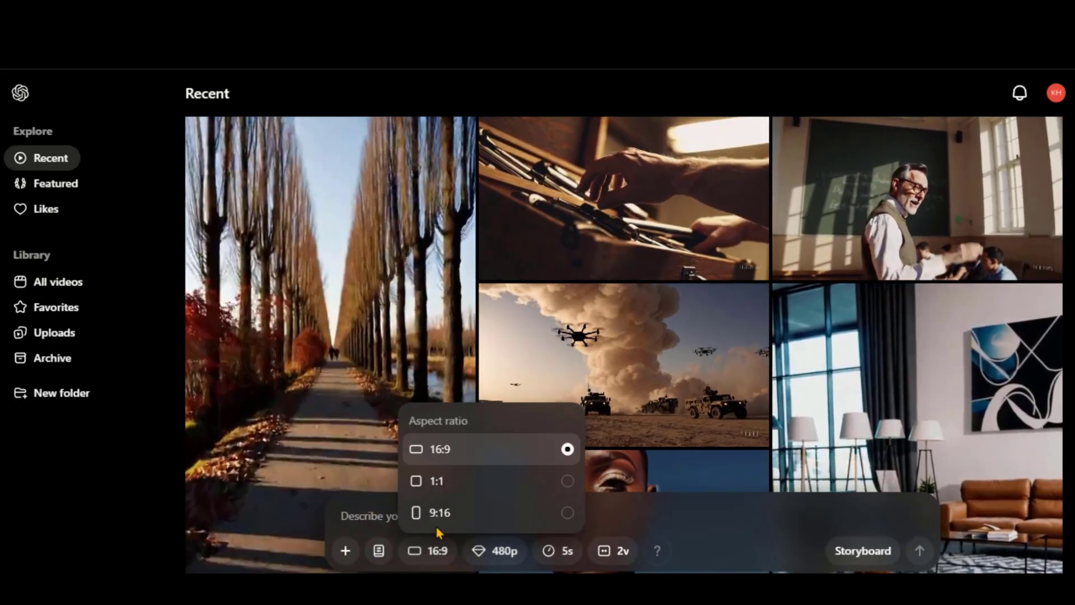
left_click(494, 556)
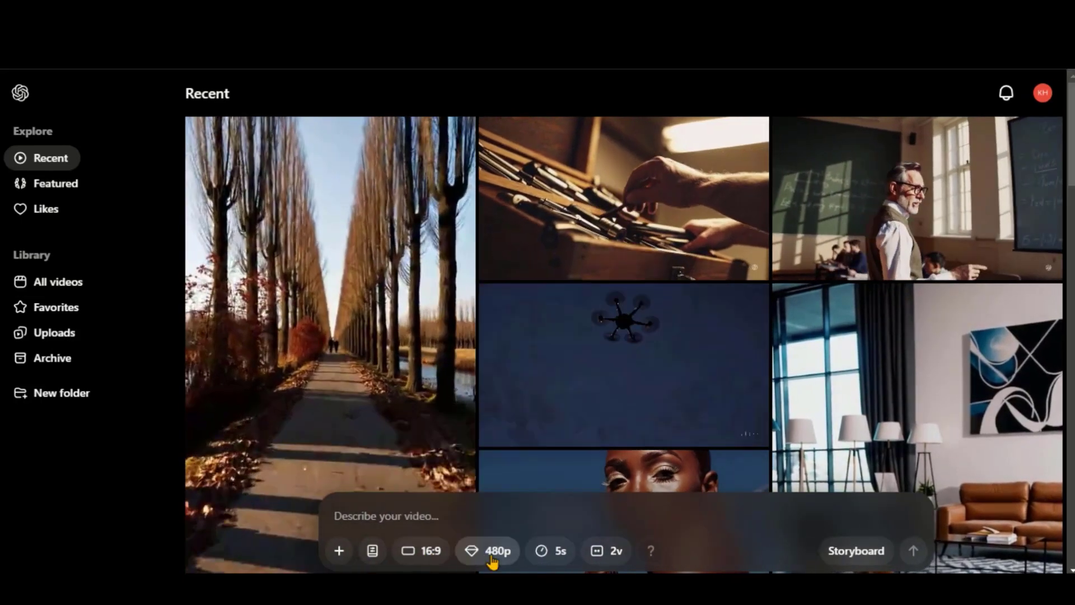
left_click(493, 556)
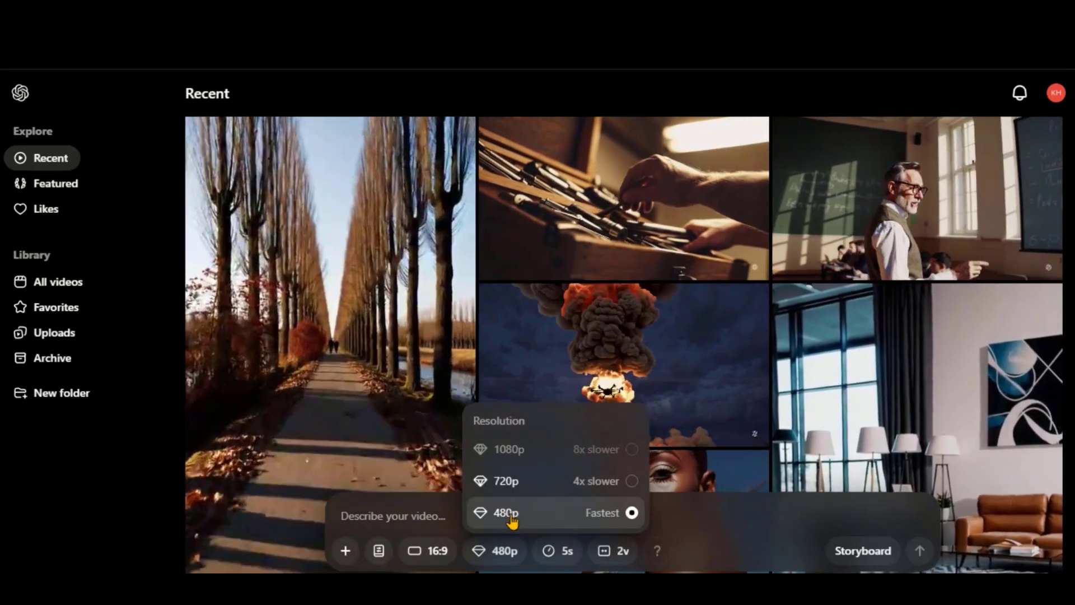
left_click(504, 551)
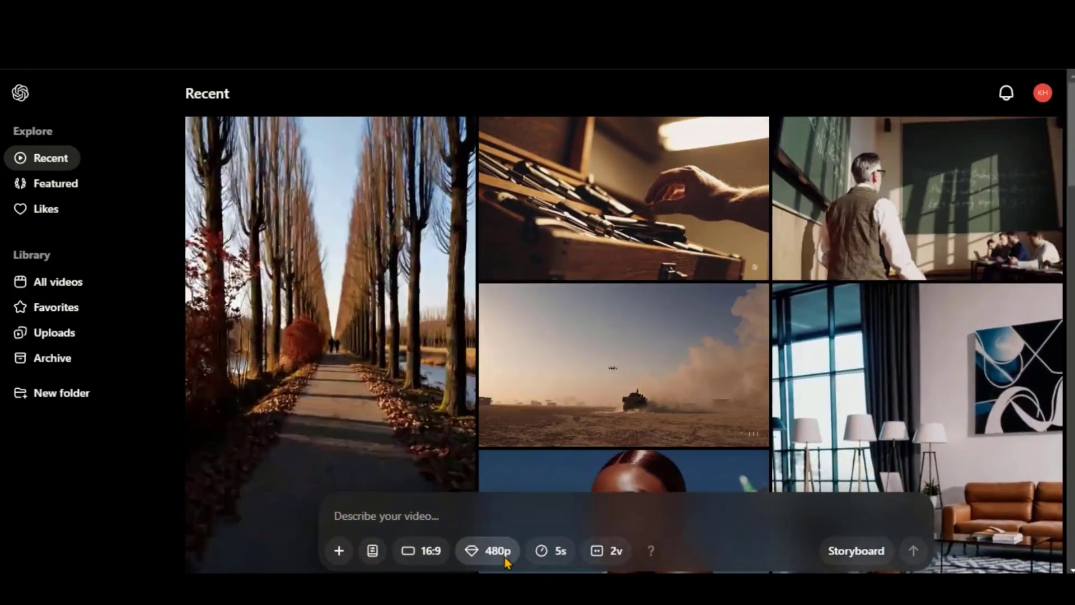
left_click(557, 552)
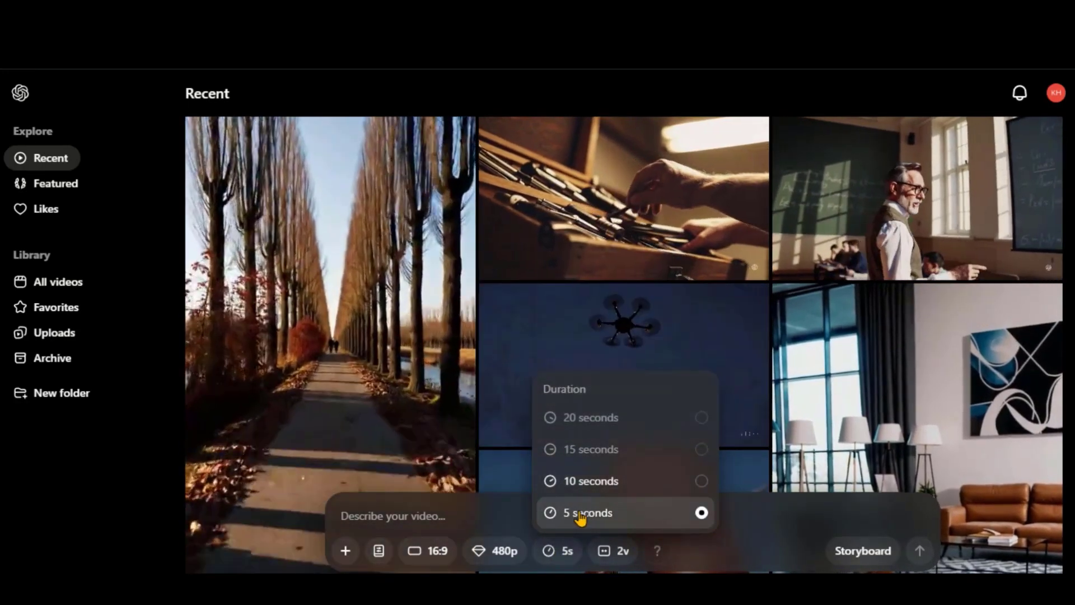
left_click(557, 515)
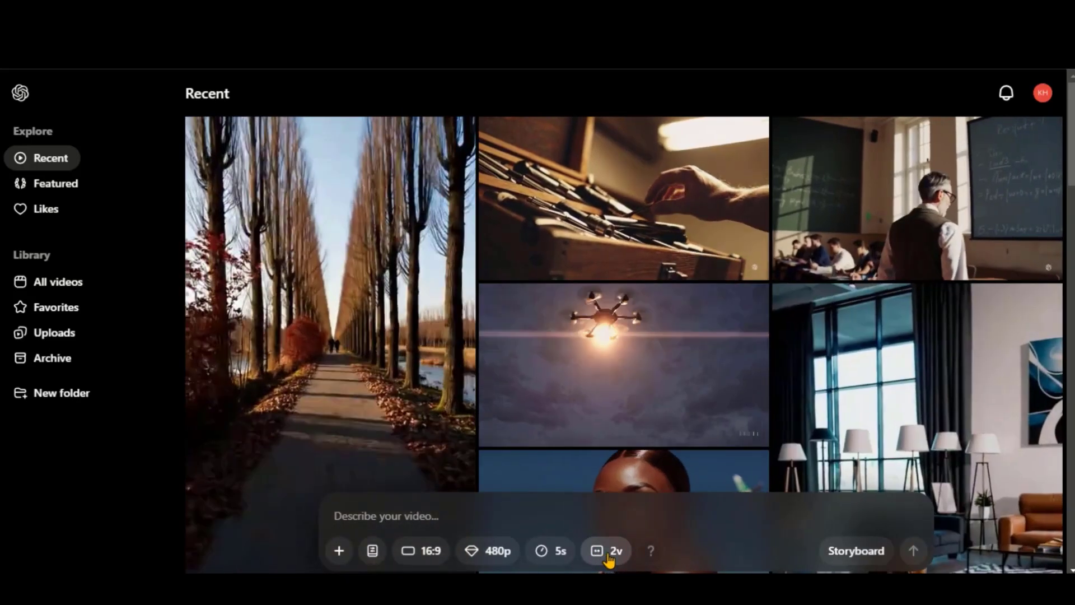
Set variations to one video per prompt and enter the Storyboard editor
left_click(609, 554)
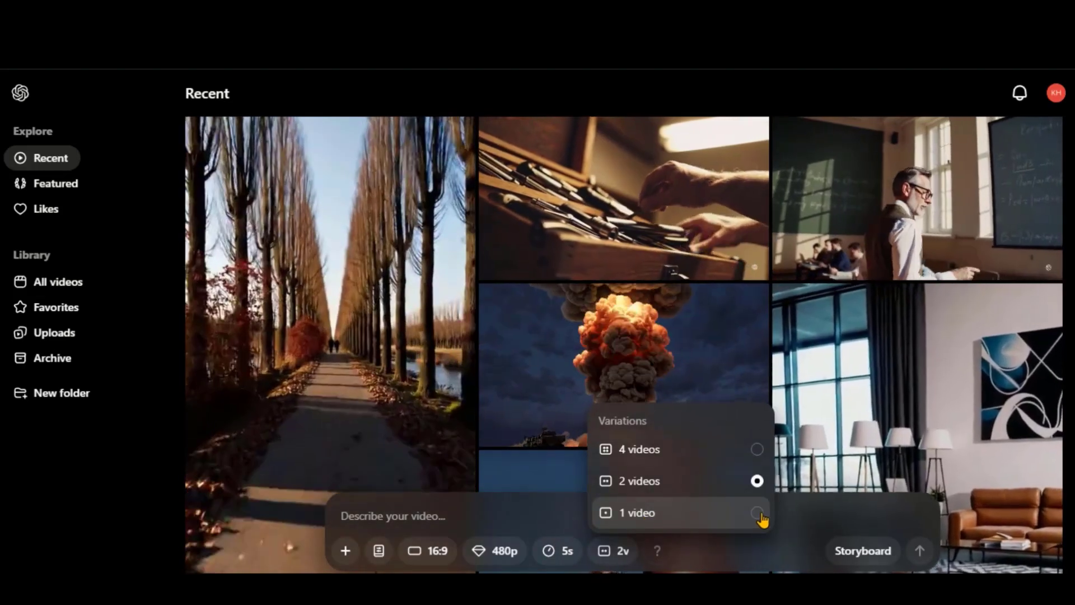
left_click(638, 513)
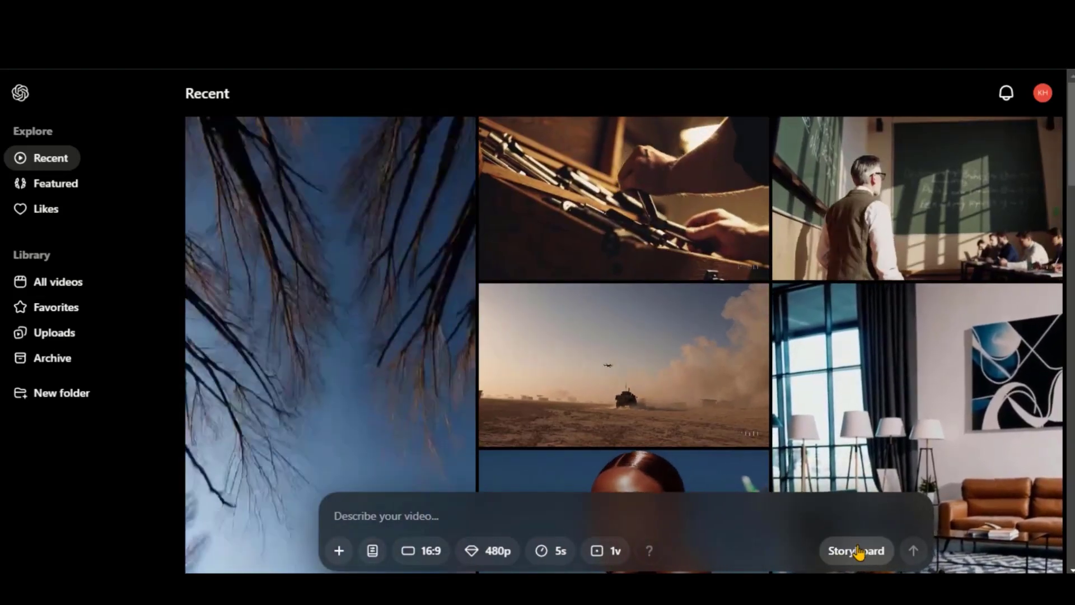
left_click(857, 550)
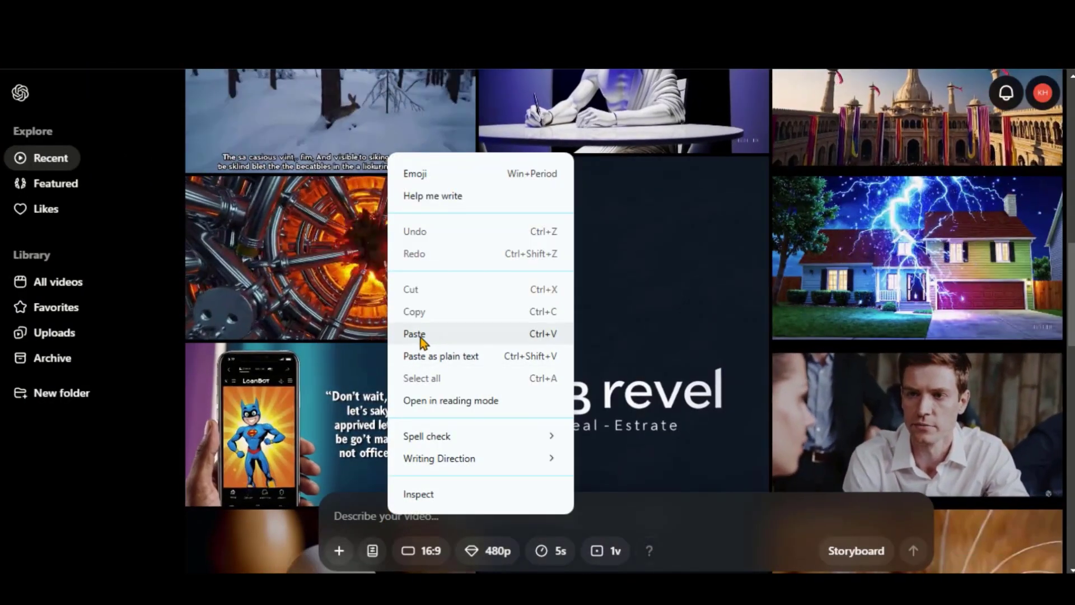
Paste the whimsical woodland squirrel prompt and review its scene and rendering-style phrases
left_click(414, 334)
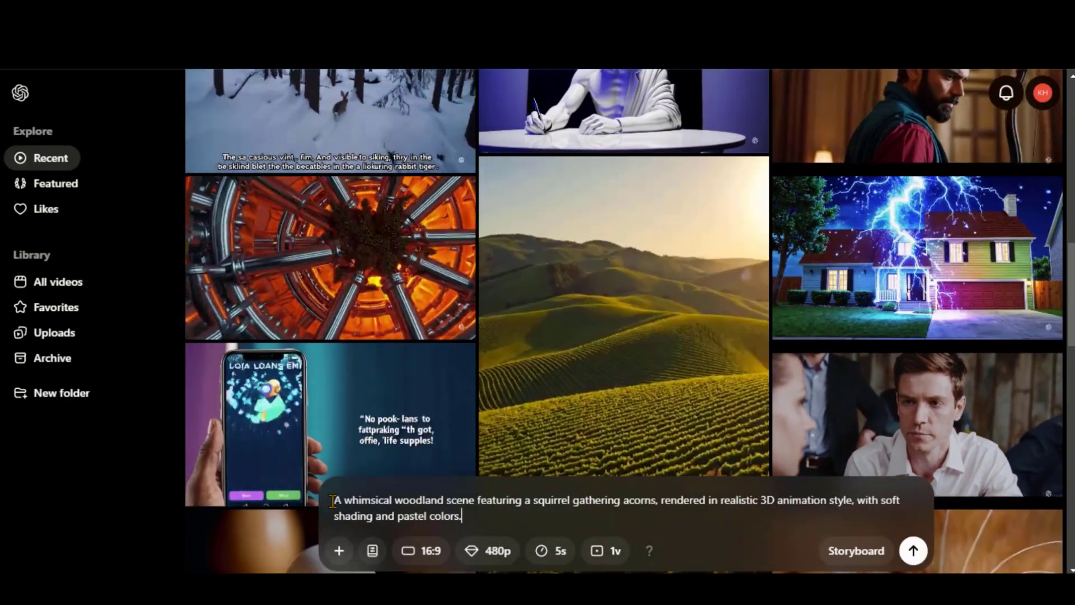
mouse_move(332, 501)
left_mouse_down()
mouse_move(661, 501)
mouse_move(730, 516)
left_mouse_up()
left_click(477, 500)
left_click(662, 501)
left_click(730, 516)
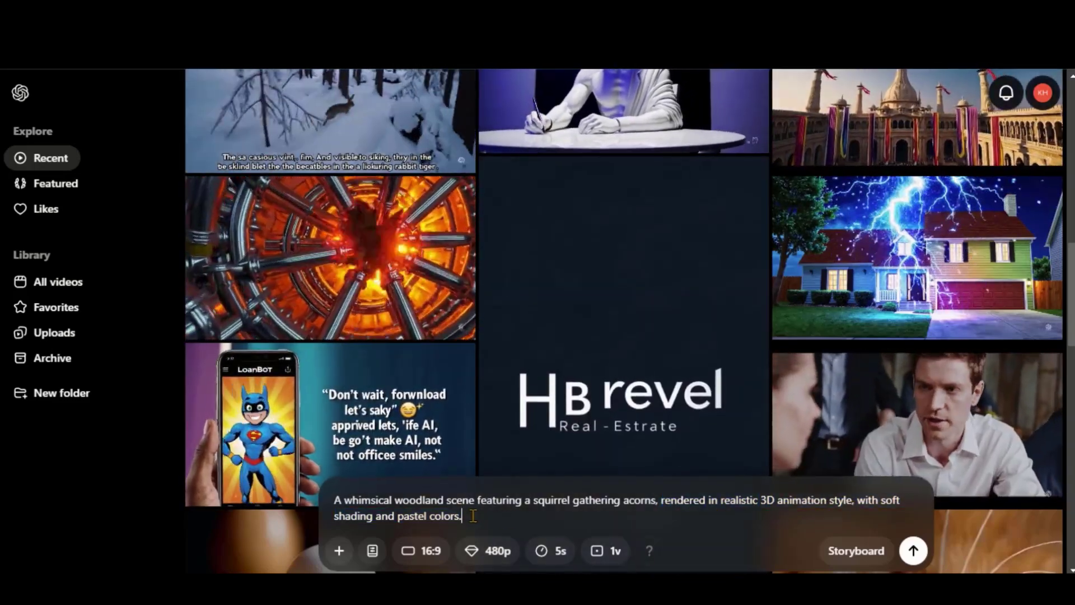
Keep no style preset, submit the squirrel video and check its progress in the queue
left_click(340, 552)
left_click(374, 551)
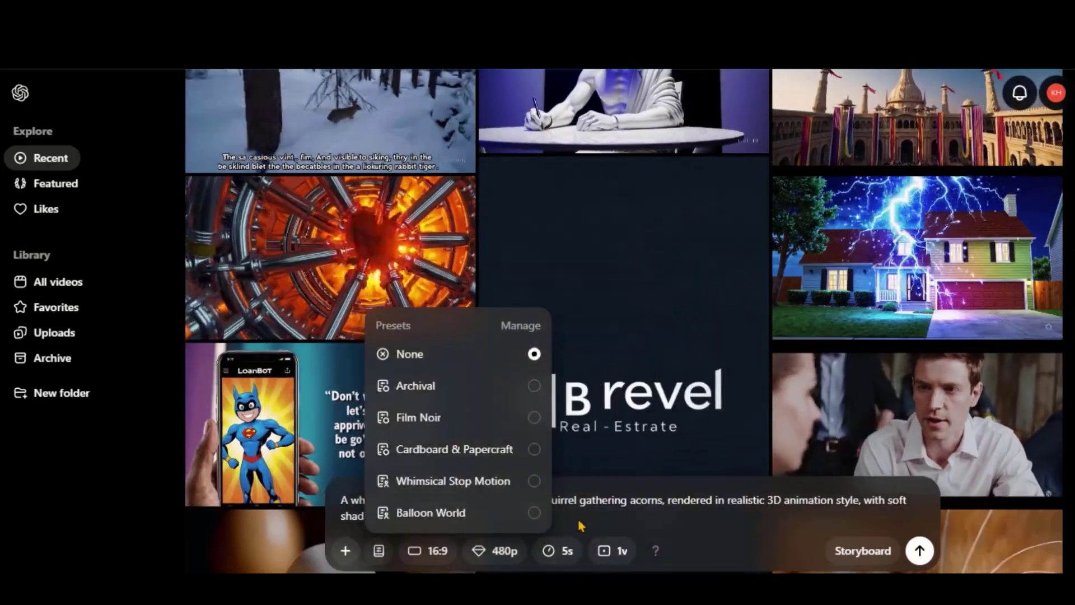
left_click(504, 561)
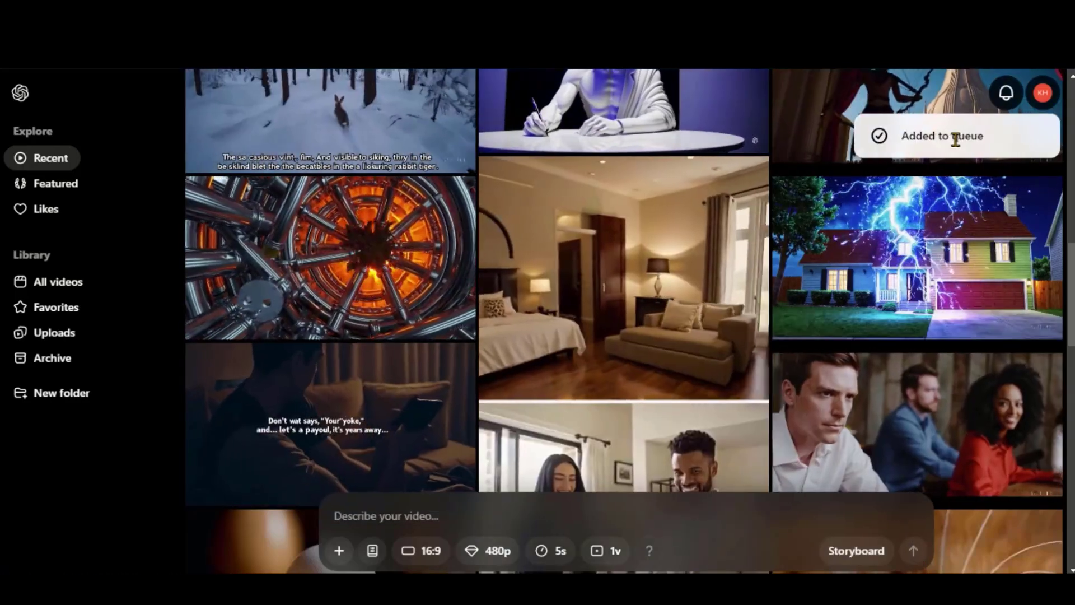
triple_click(954, 139)
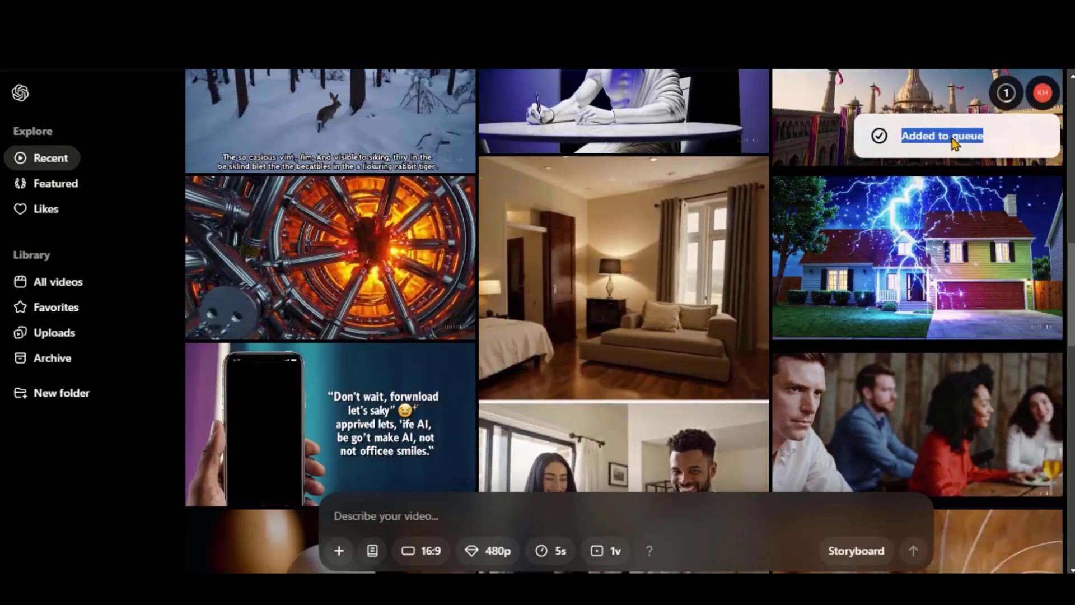
left_click(1007, 94)
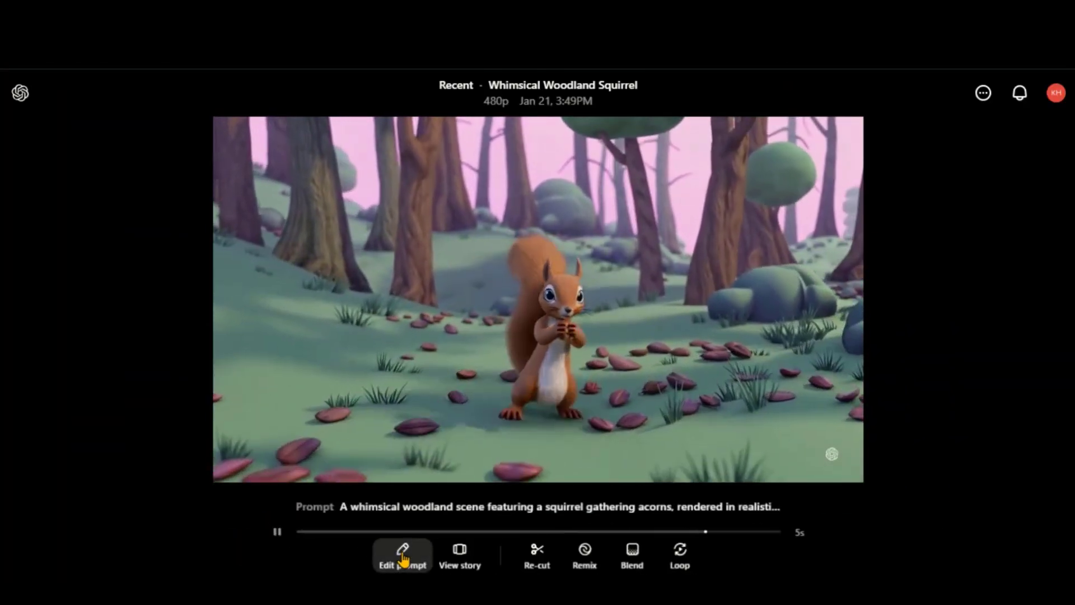
left_click(403, 554)
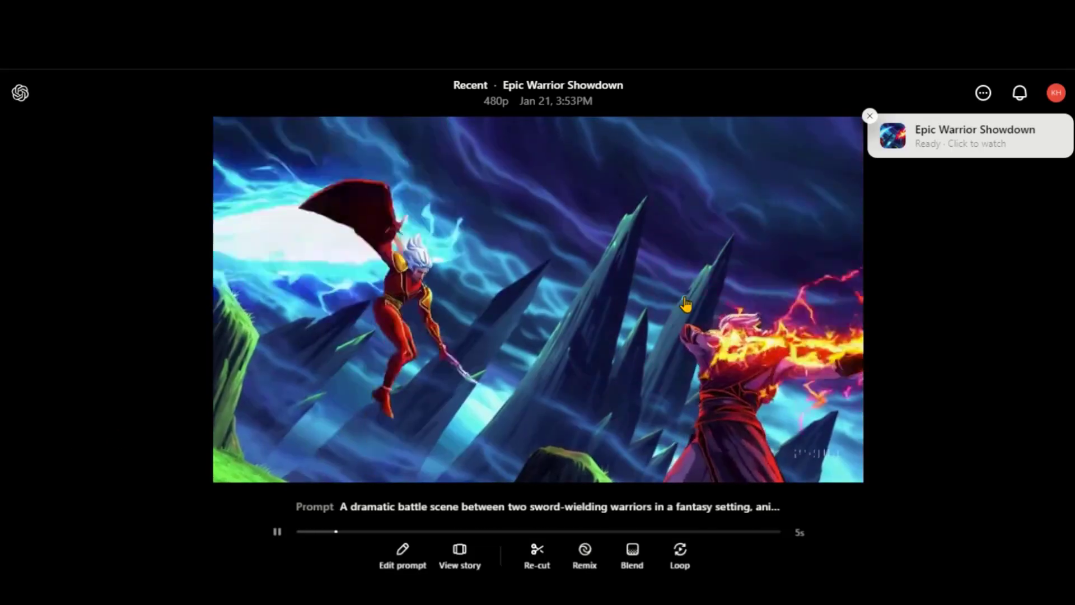
left_click(909, 122)
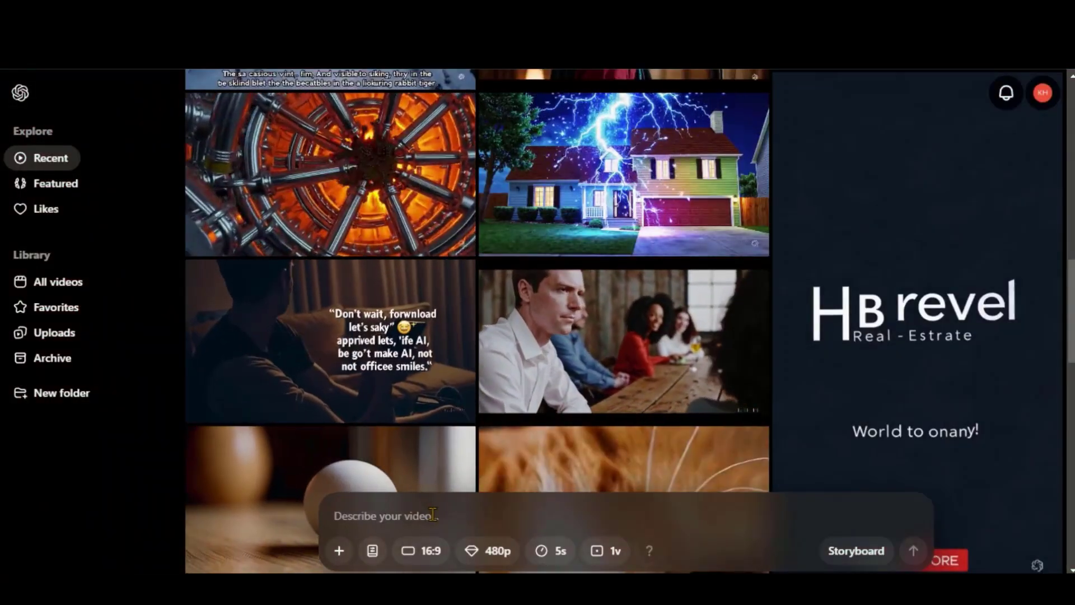
type("A retro-style pixel art animation of a character walking through a pixelated forest, with light beams filtering through the trees and a gentle looping soundtrack.")
Submit the retro pixel-art walking prompt, then start a remix of the businesswoman video
key("Return")
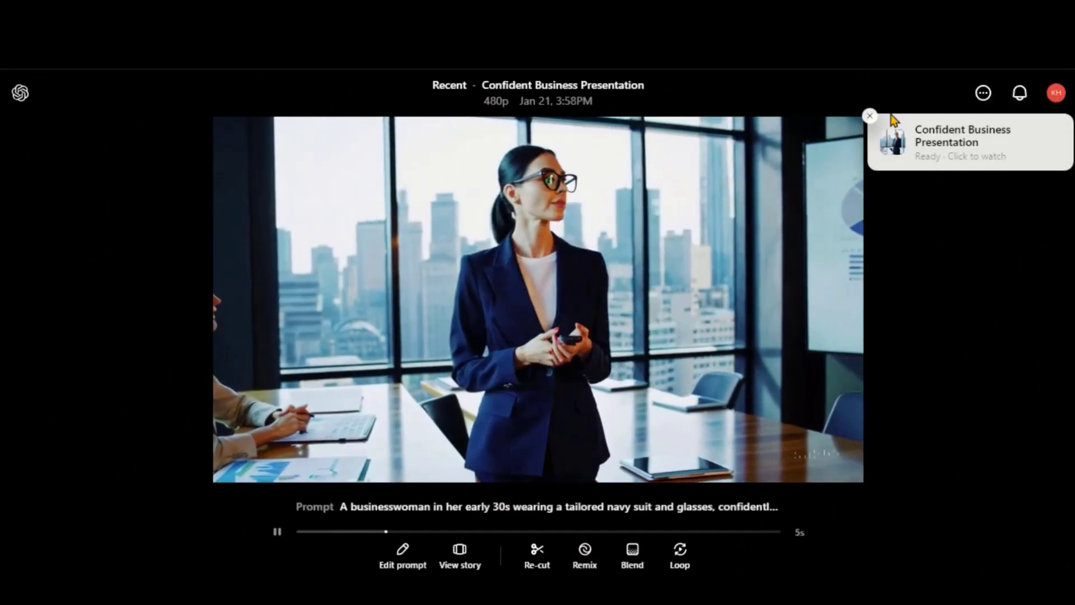
left_click(870, 120)
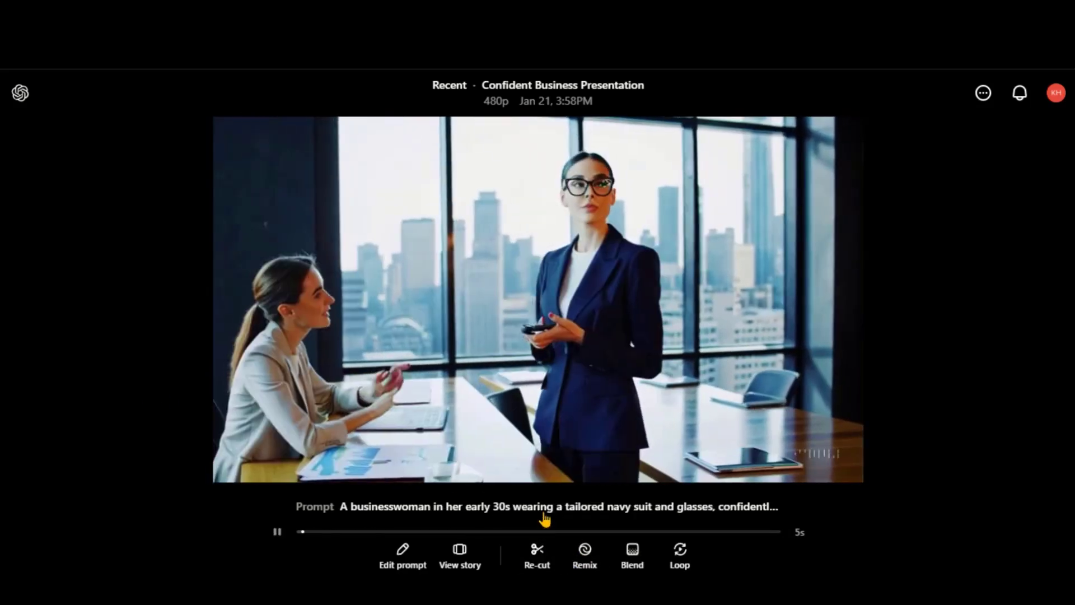
left_click(585, 555)
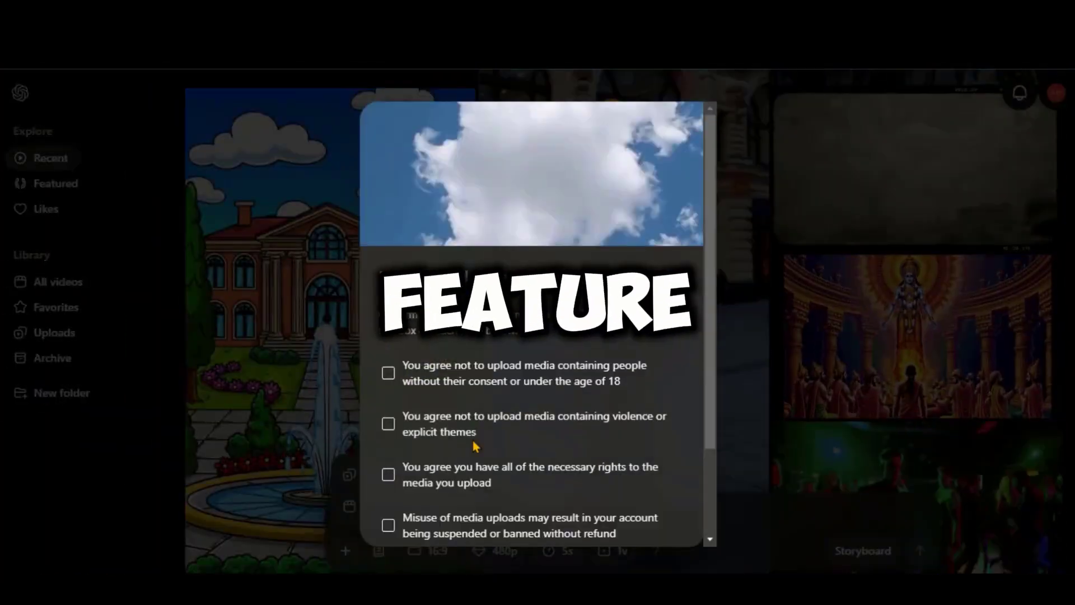
scroll(502, 423, "down", 2)
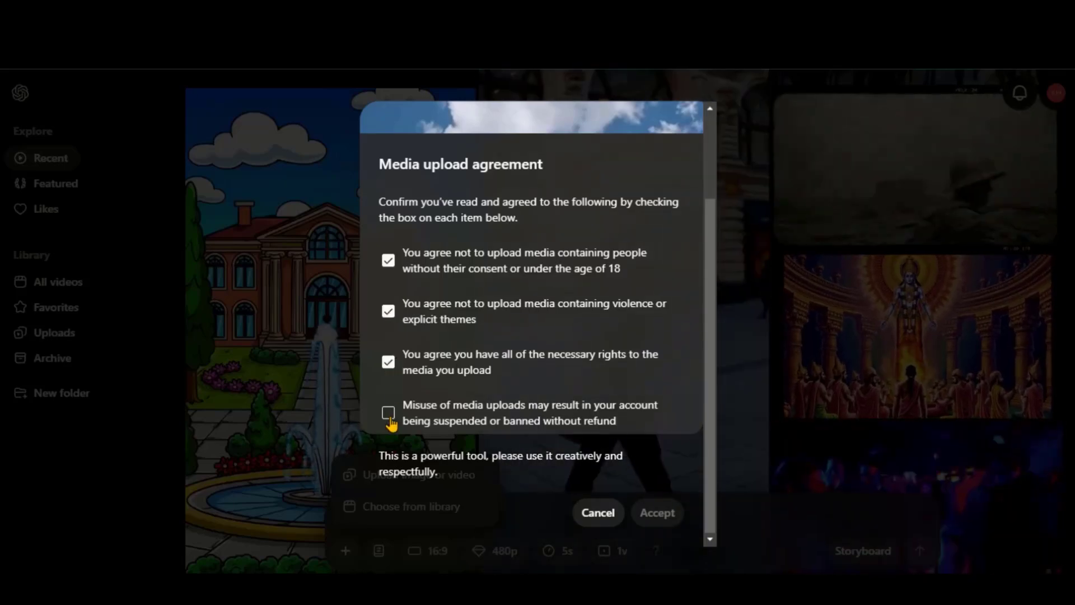
Accept the media upload agreement, generate a video from the princess image and reopen its prompt for a meadow description
left_click(658, 513)
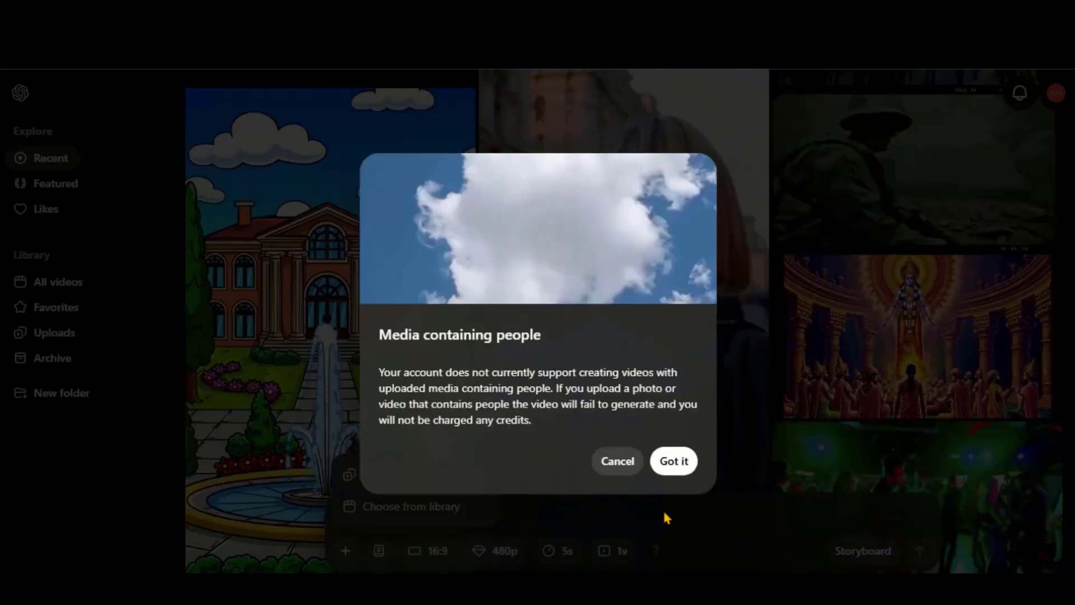
left_click(675, 465)
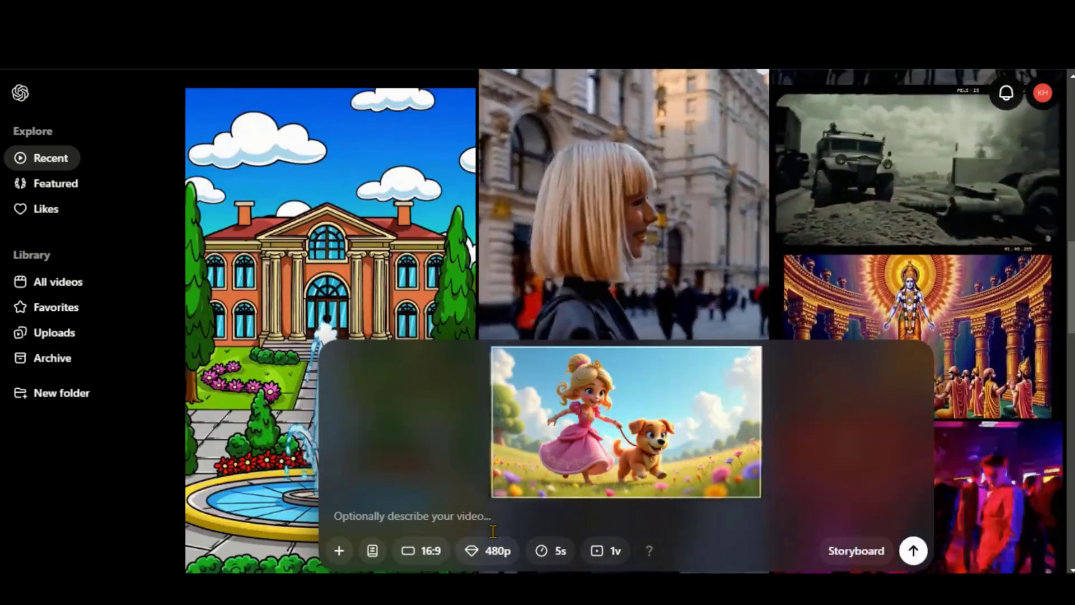
mouse_move(649, 551)
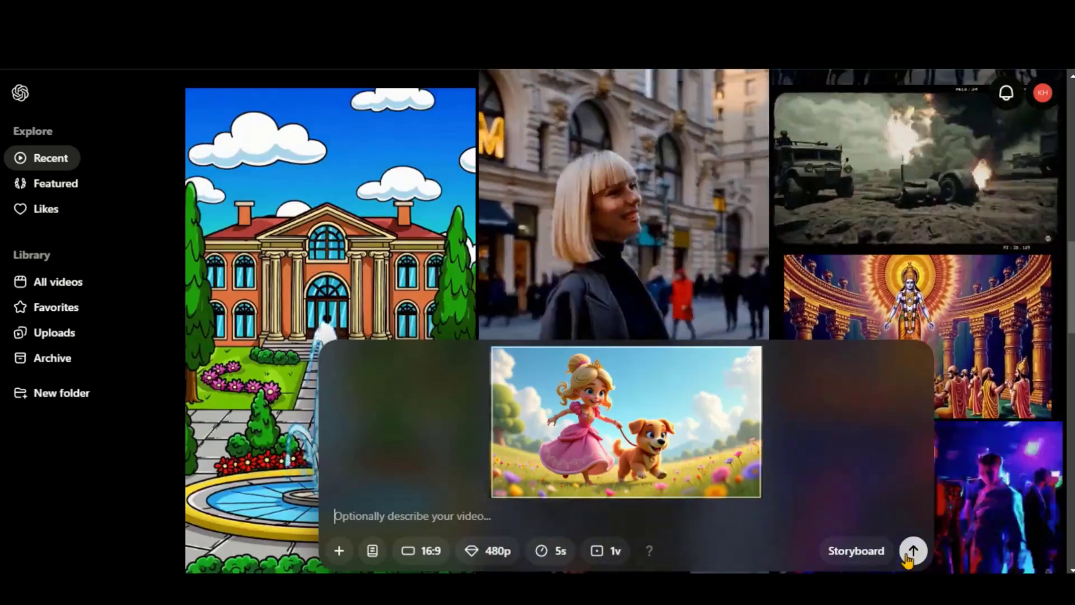
left_click(914, 550)
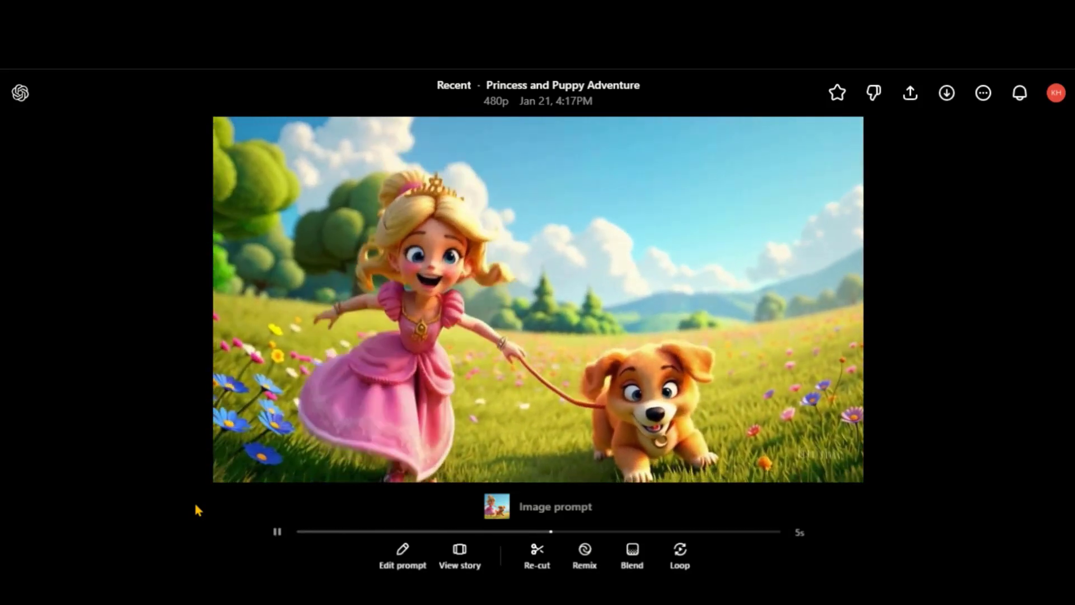
left_click(403, 553)
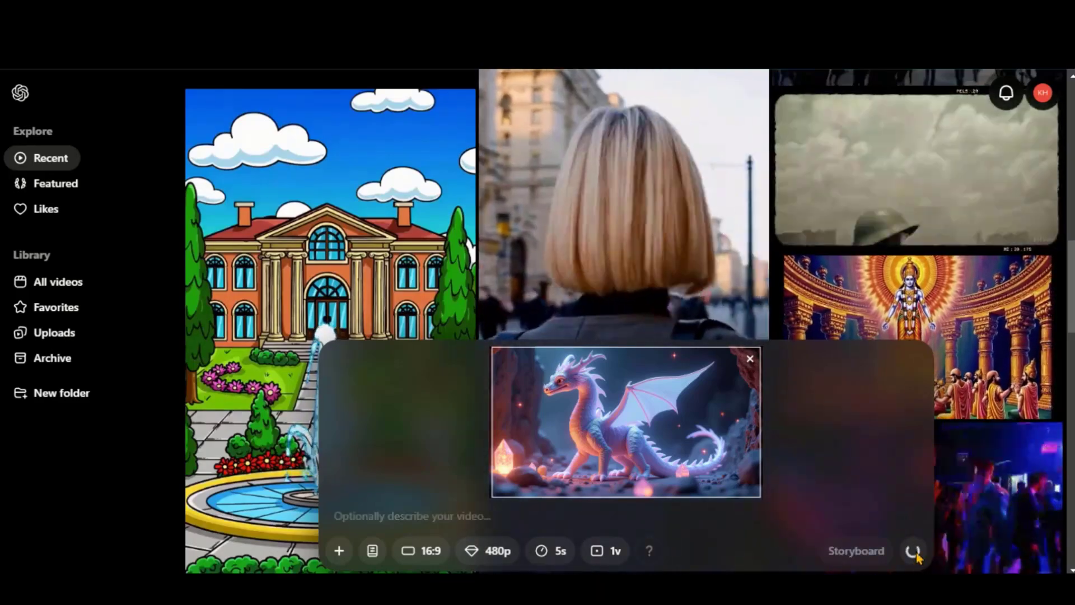
Generate Mystical Dragon Cave from the dragon image and reopen its prompt for editing
left_click(913, 551)
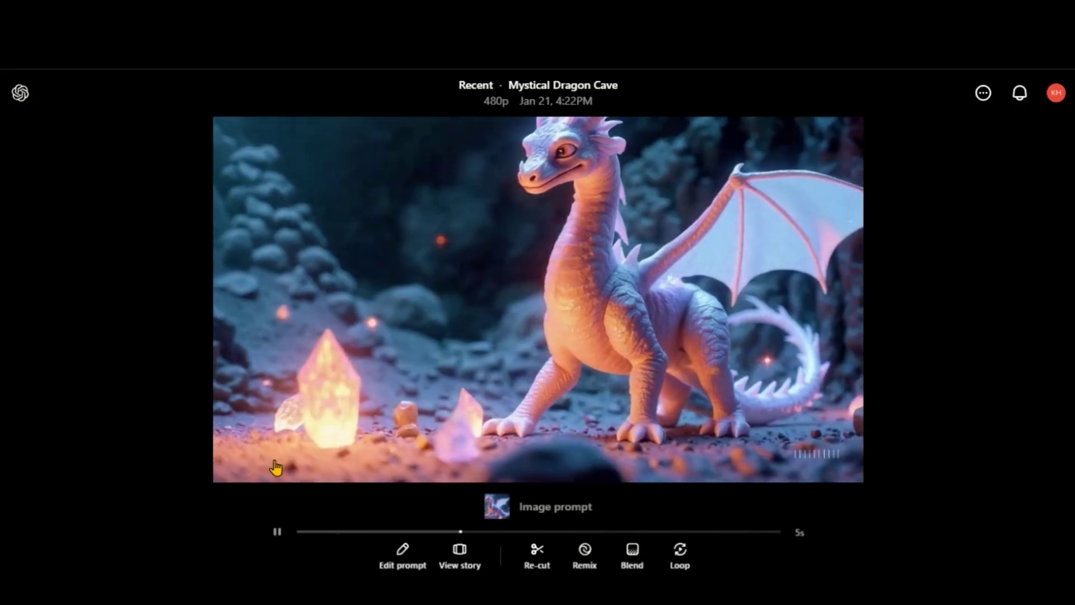
left_click(406, 555)
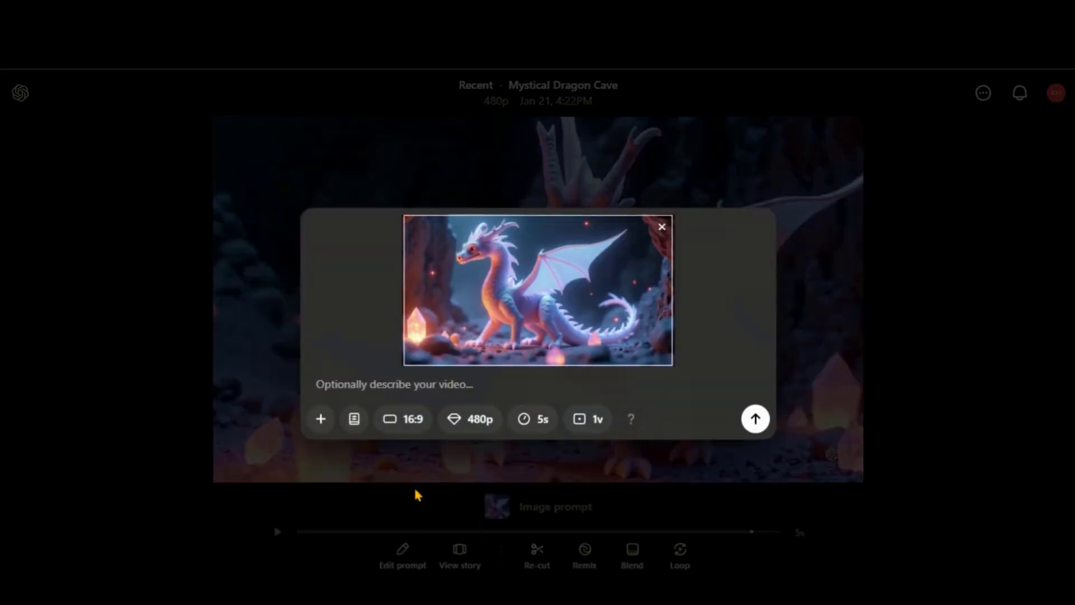